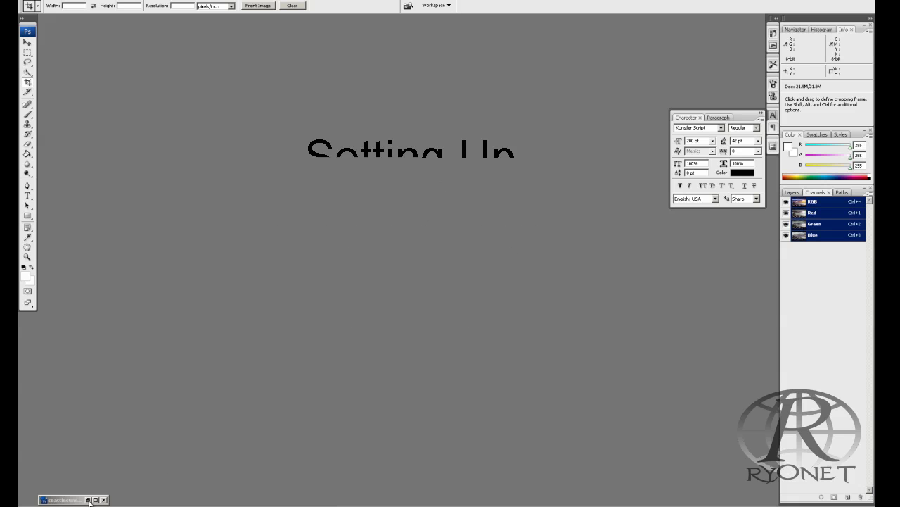
- Restore the minimized seattlesunset.tif window so the full city photo shows at 33.3%
left_click(87, 500)
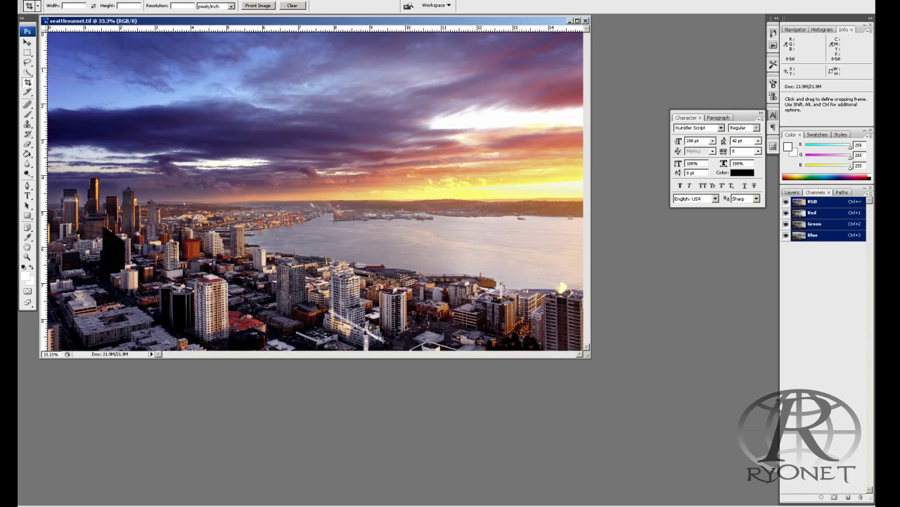
left_click(267, 502)
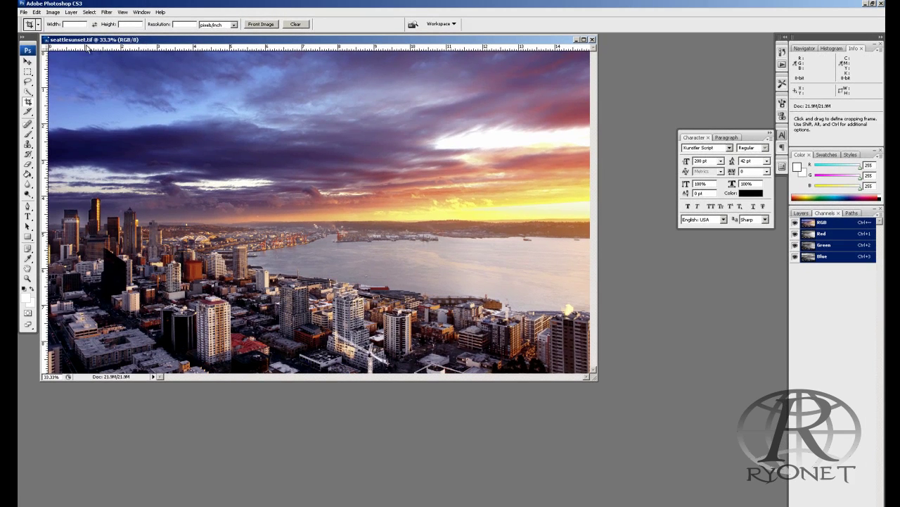
- Look over the Image > Mode colour mode choices, then move to the Edit menu
left_click(56, 13)
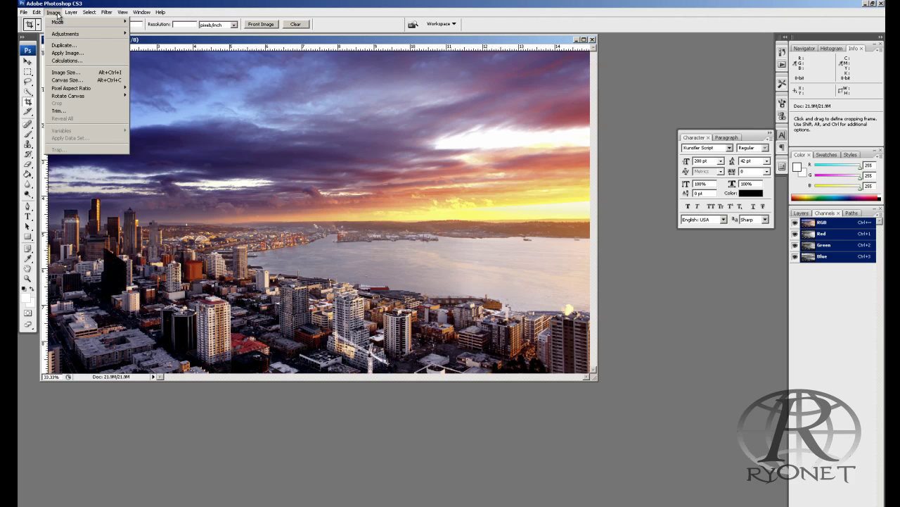
mouse_move(59, 22)
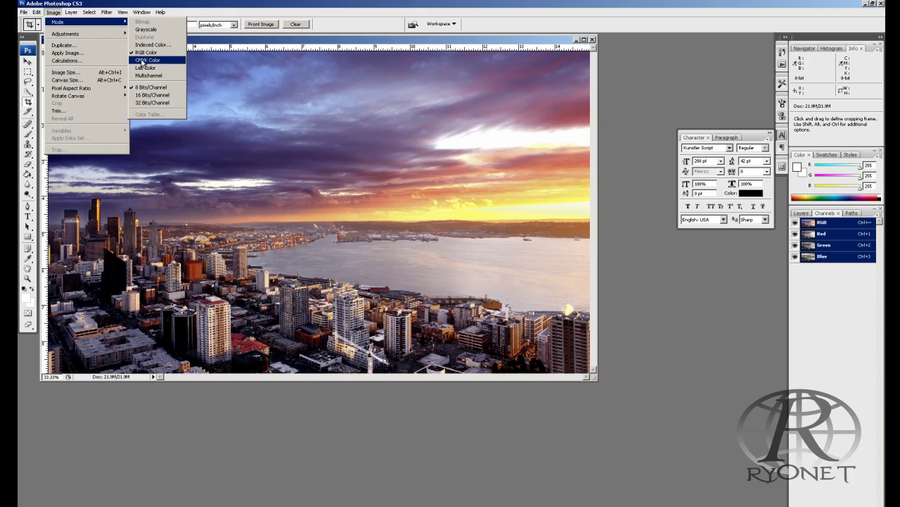
mouse_move(37, 13)
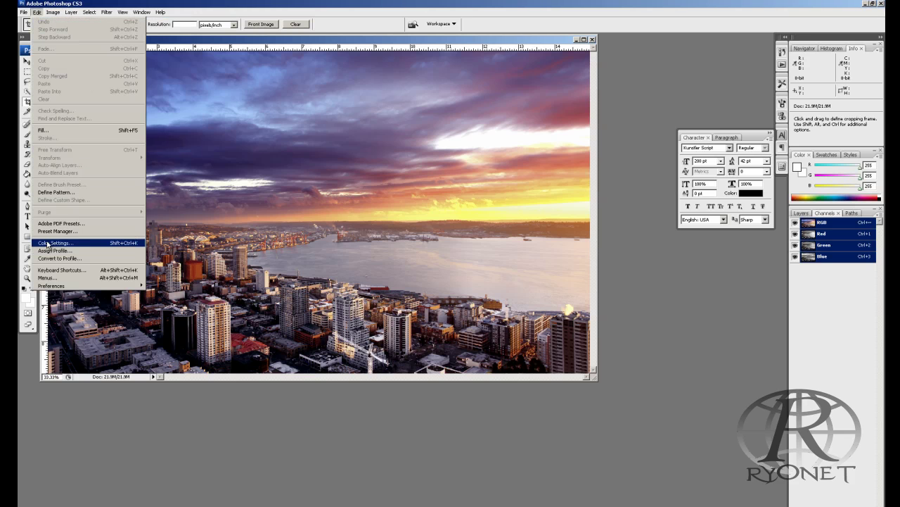
- Open Color Settings showing Monitor Color with sRGB and U.S. Web Coated (SWOP) v2
left_click(49, 243)
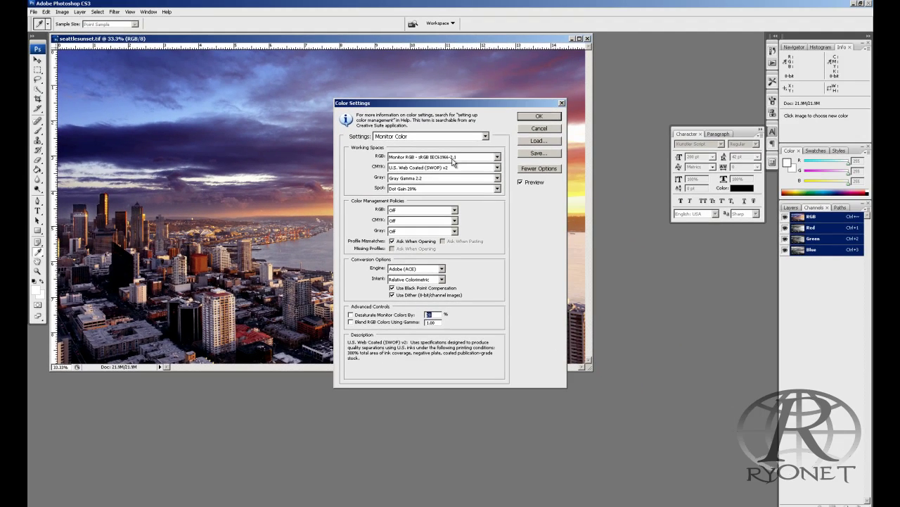
- Accept the colour settings and convert the sunset photo to CMYK Color
left_click(539, 115)
key("c")
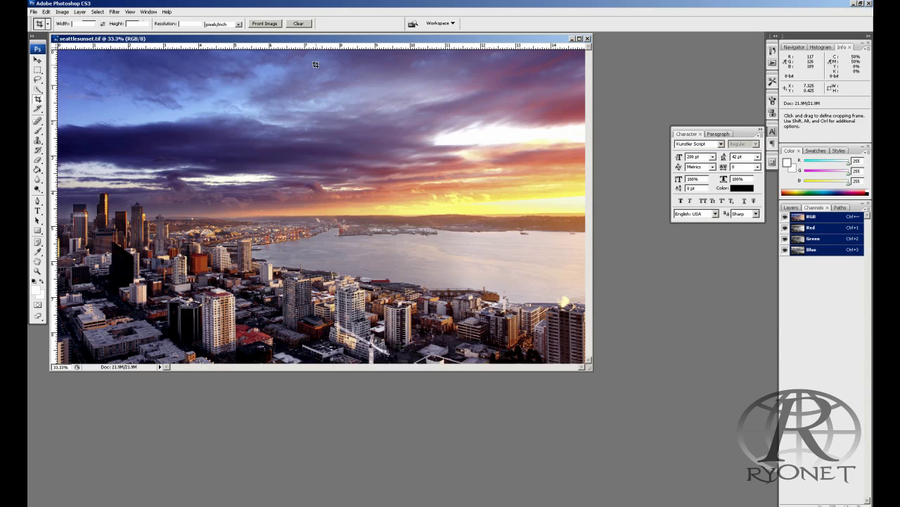
left_click(62, 12)
mouse_move(67, 23)
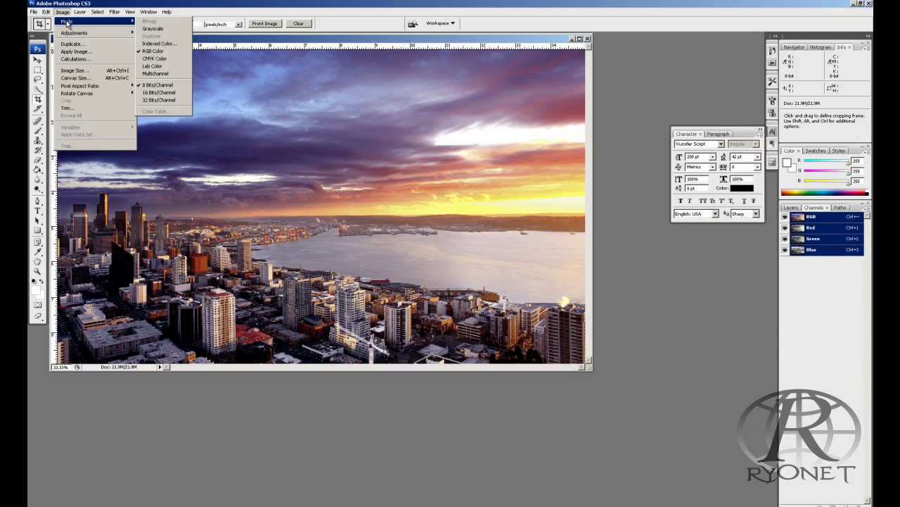
left_click(161, 59)
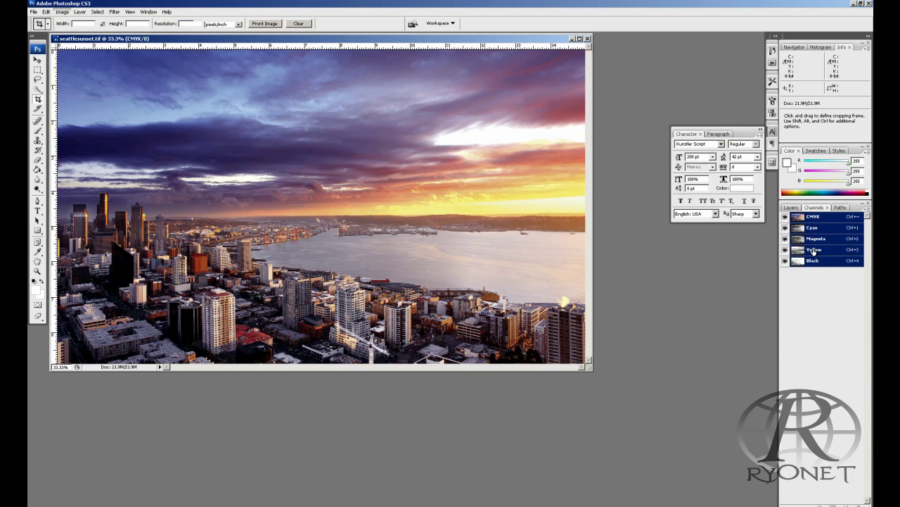
- View the Yellow, Magenta, Cyan and Black ink channels one at a time
left_click(814, 250)
left_click(814, 242)
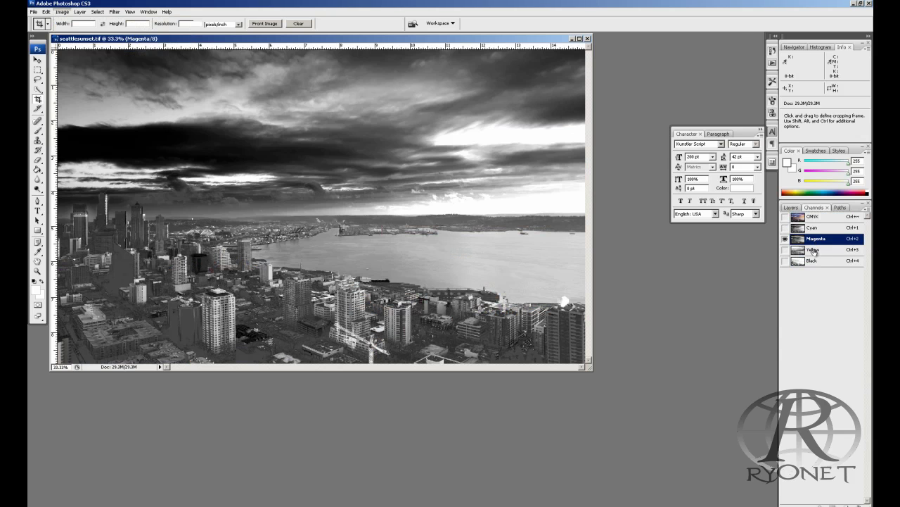
left_click(814, 251)
left_click(815, 242)
left_click(814, 228)
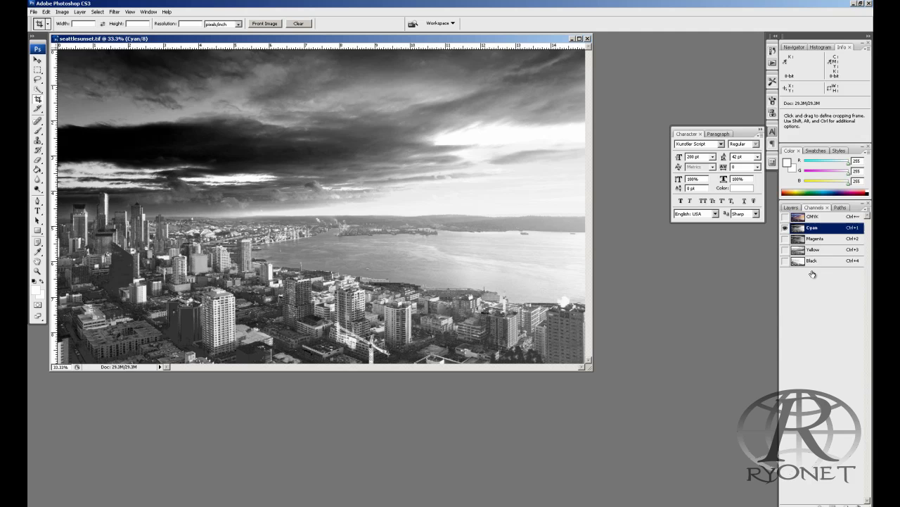
left_click(813, 262)
left_click(815, 251)
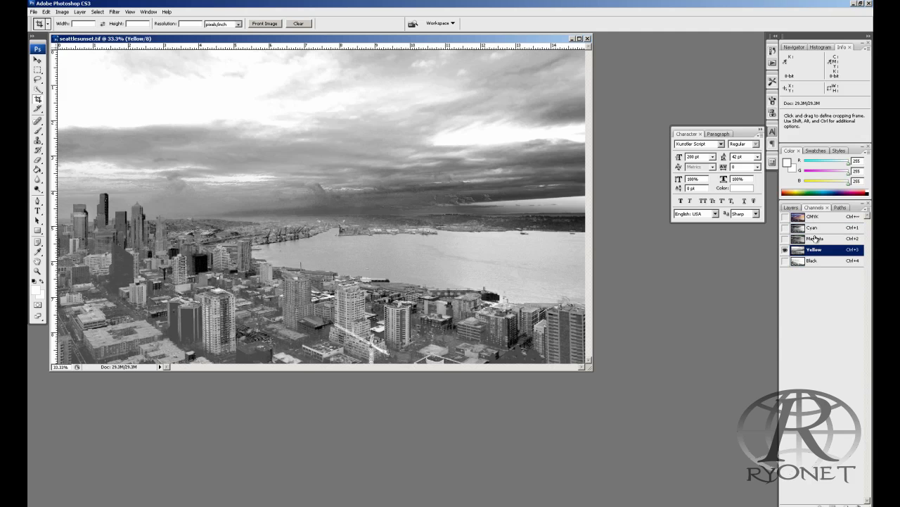
left_click(816, 238)
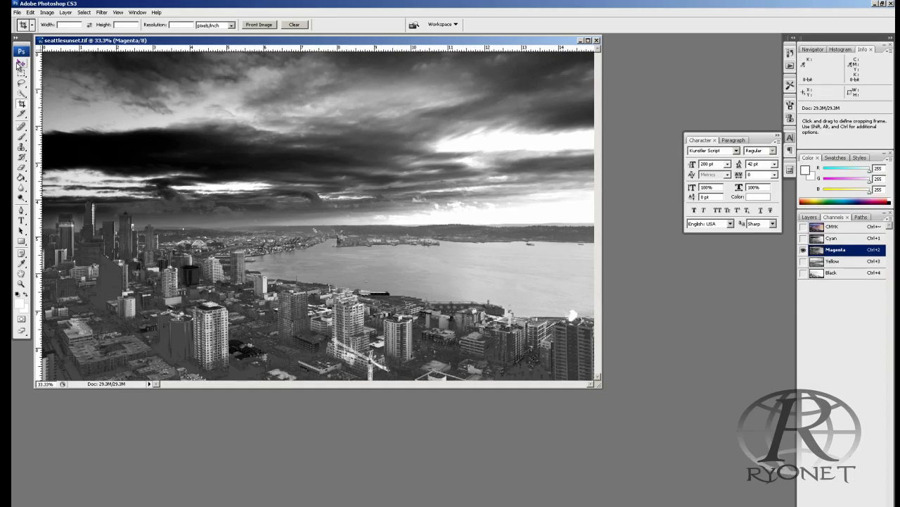
- With the Move tool active, compare the Cyan, composite CMYK, Yellow and Black channels
left_click(22, 62)
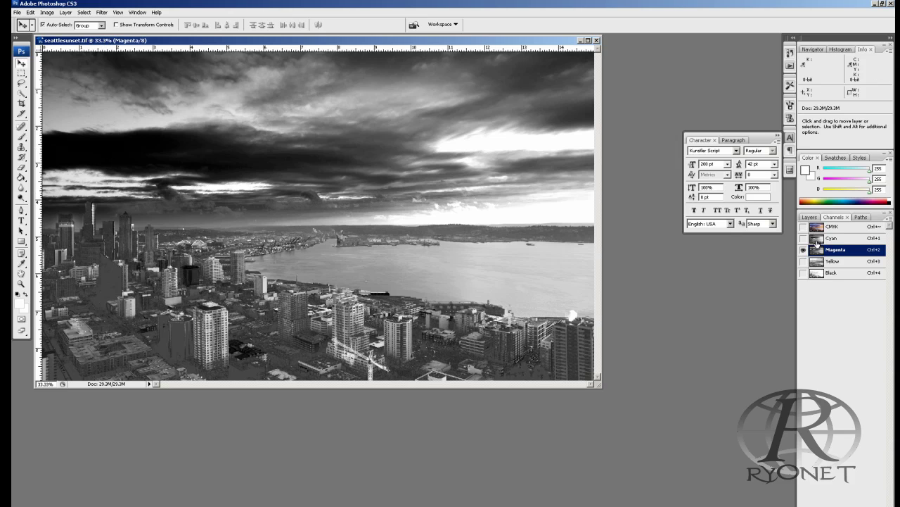
left_click(843, 239)
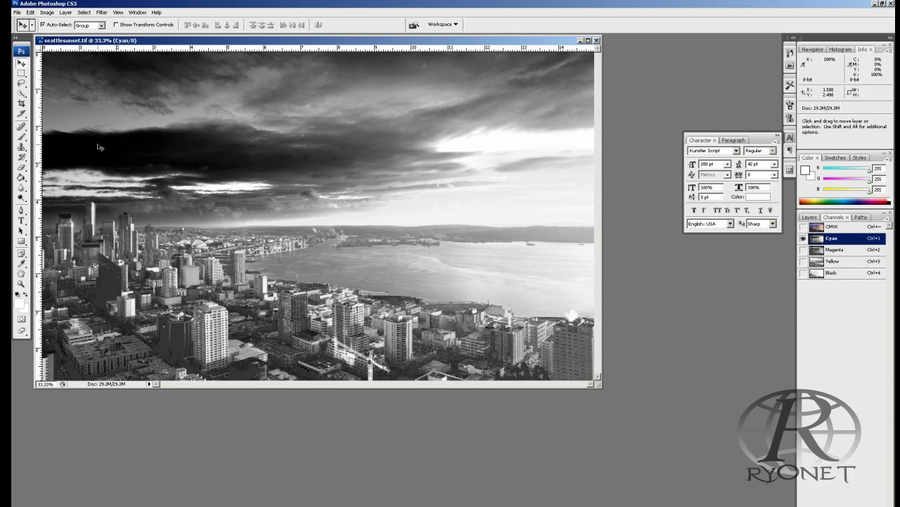
left_click(820, 227)
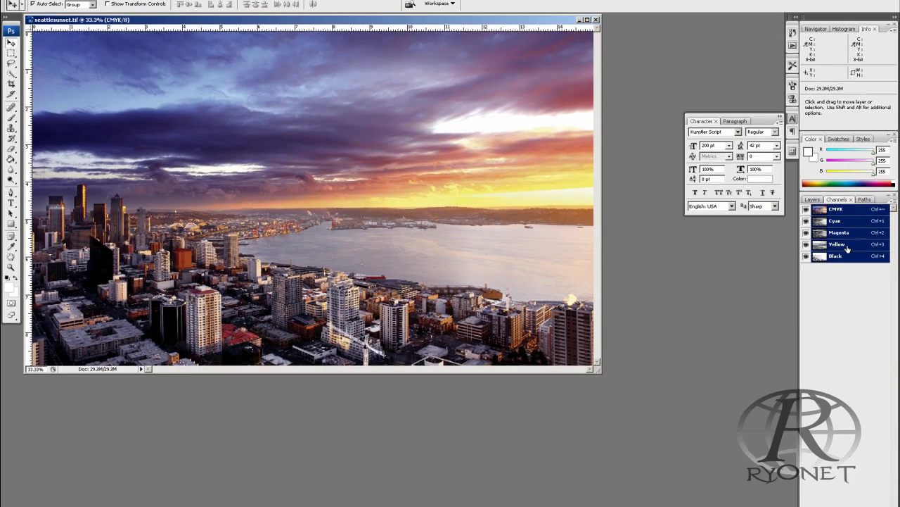
left_click(844, 262)
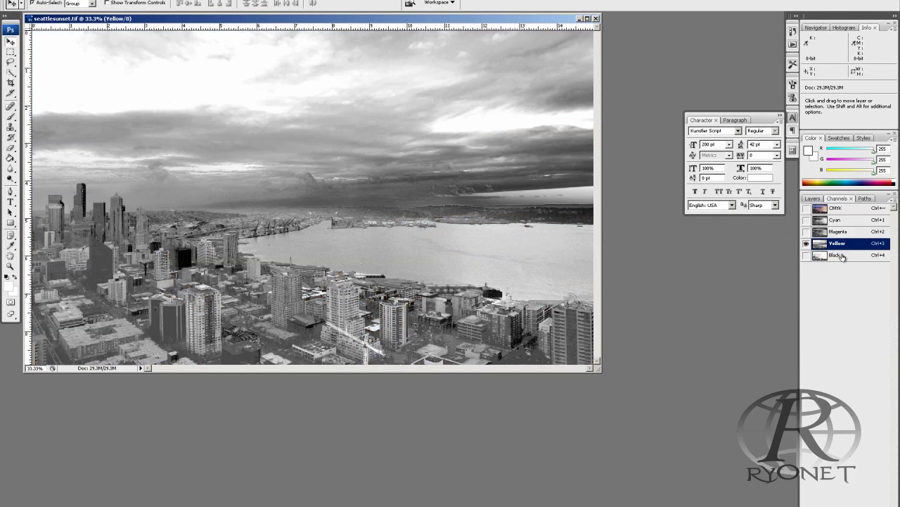
left_click(843, 256)
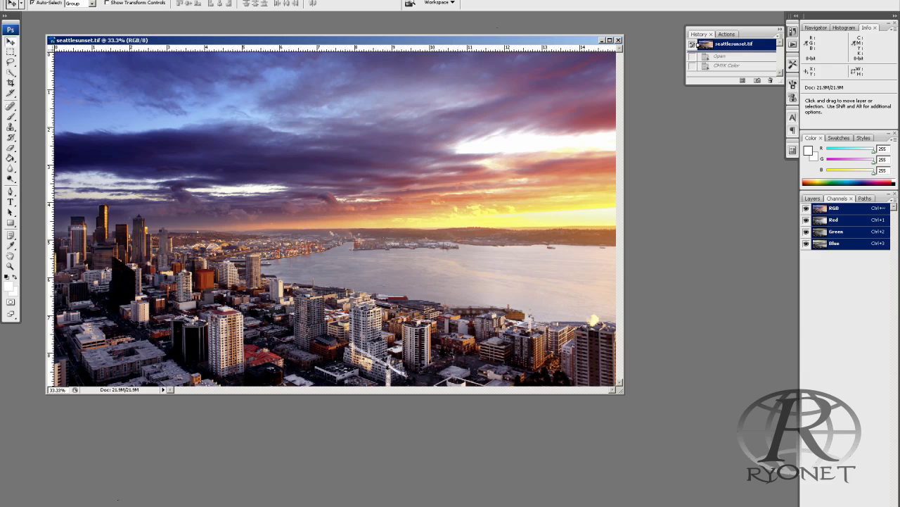
- In Internet Explorer, scroll the International Coatings page down to the Pro-Brite L a b values table
key("alt+Tab")
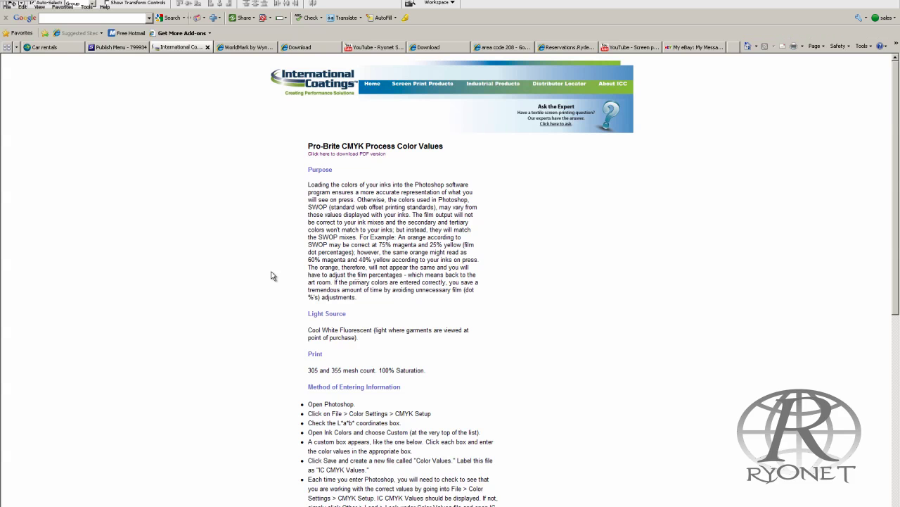
scroll(273, 276, "down", 6)
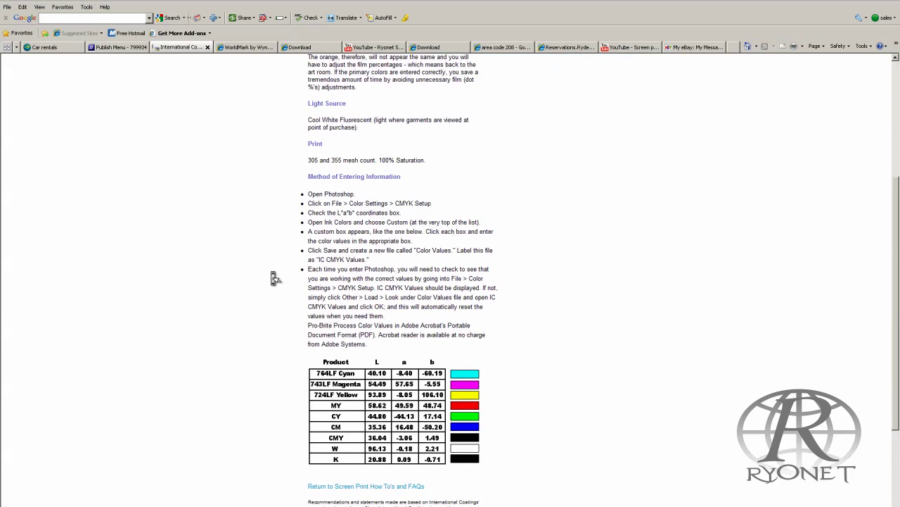
scroll(274, 278, "down", 1)
scroll(275, 278, "down", 1)
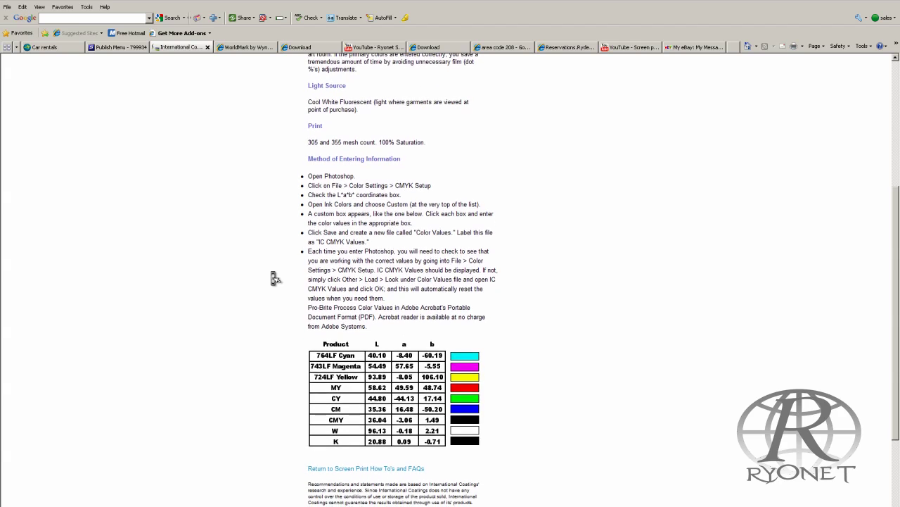
scroll(273, 276, "down", 1)
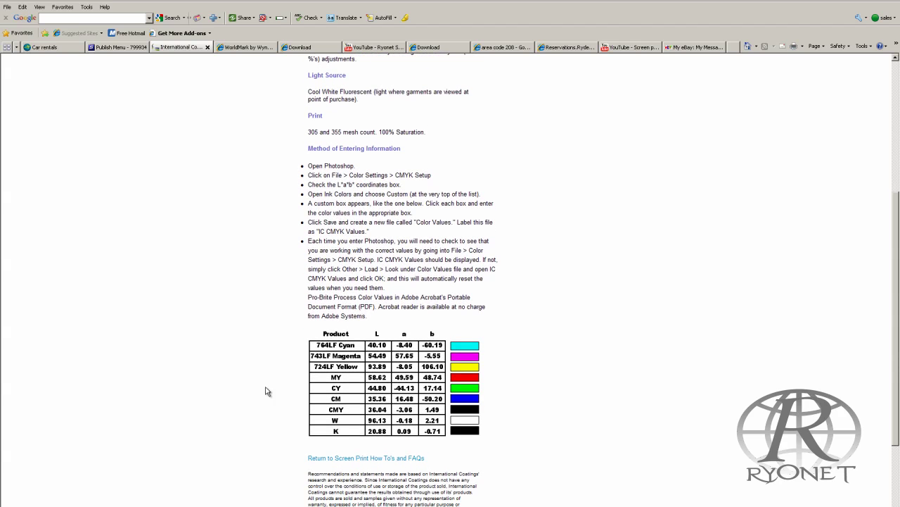
scroll(283, 447, "up", 6)
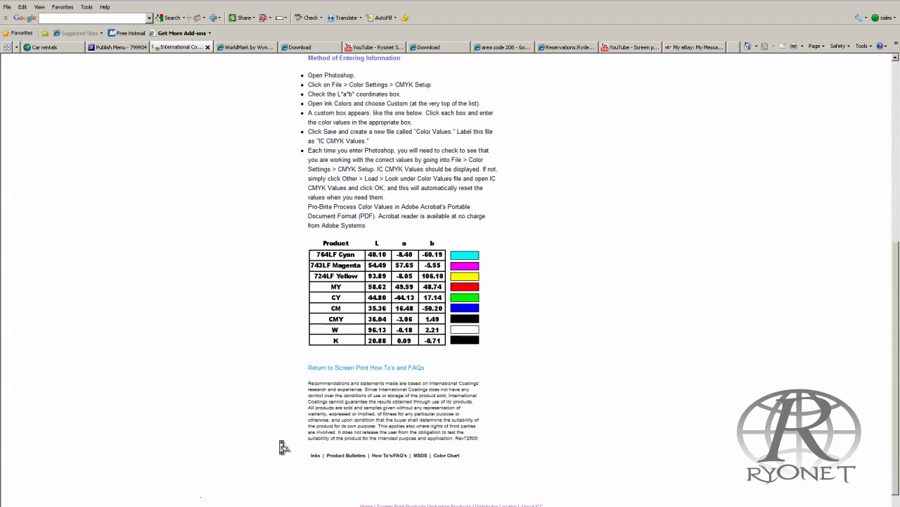
scroll(283, 448, "down", 3)
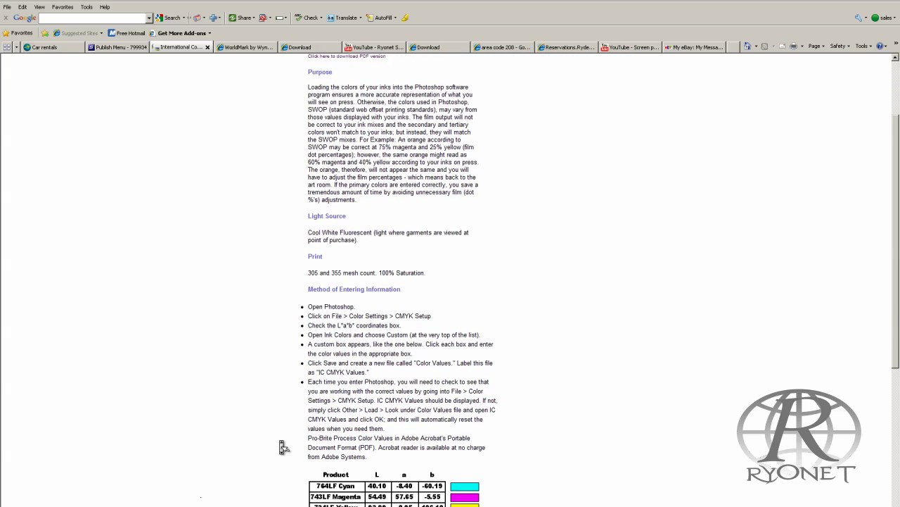
scroll(280, 446, "down", 5)
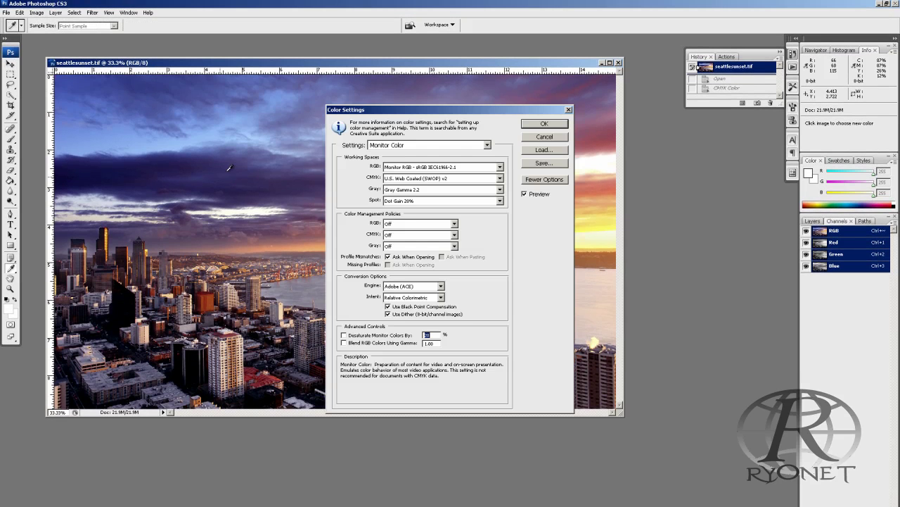
- Choose Custom CMYK... from the CMYK working space list in Color Settings
left_click(487, 144)
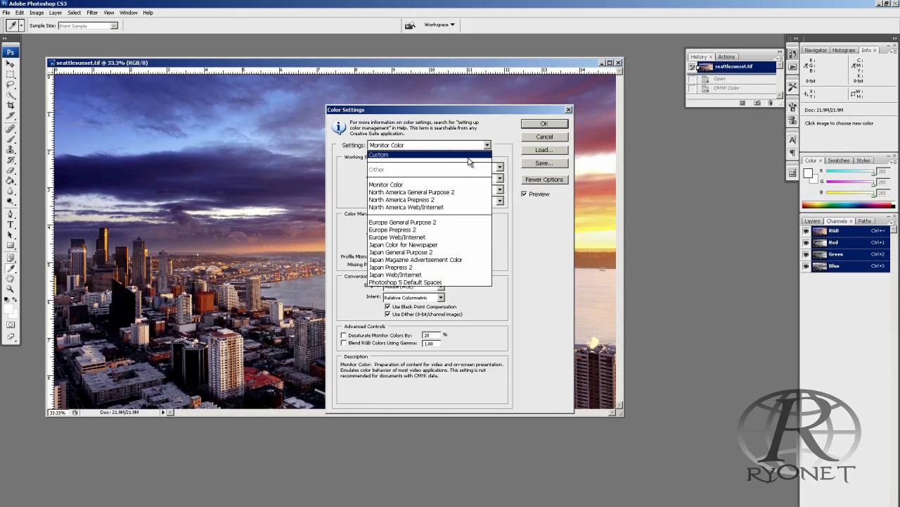
left_click(470, 164)
left_click(501, 177)
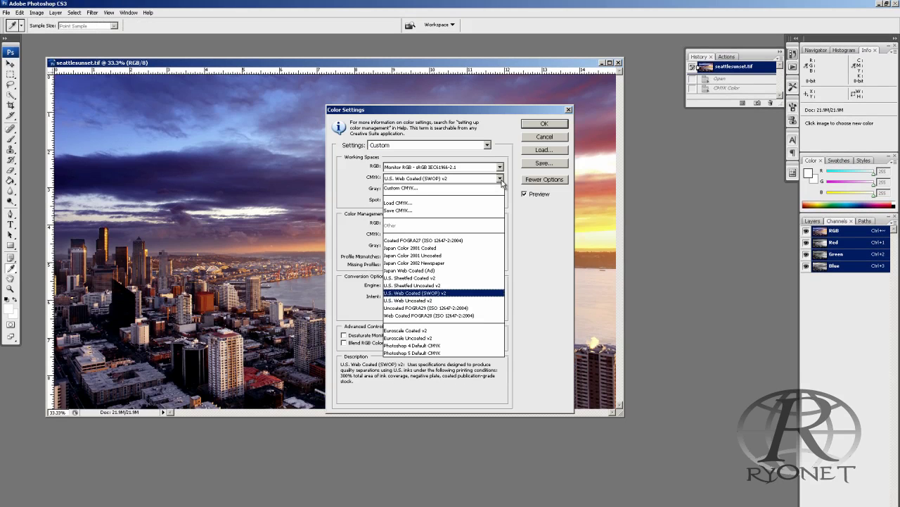
left_click(449, 189)
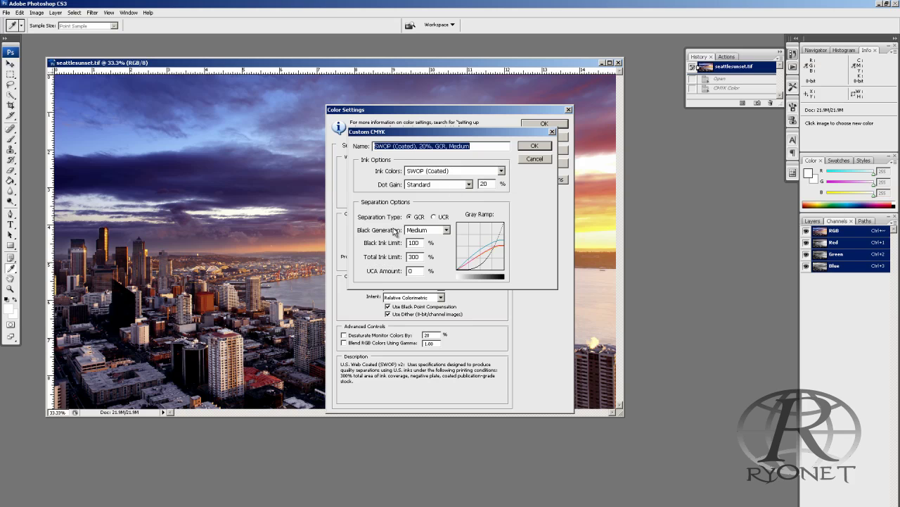
- Set Ink Colors to Custom with L*a*b* Coordinates, then compare against the browser's Pro-Brite table
left_click(501, 171)
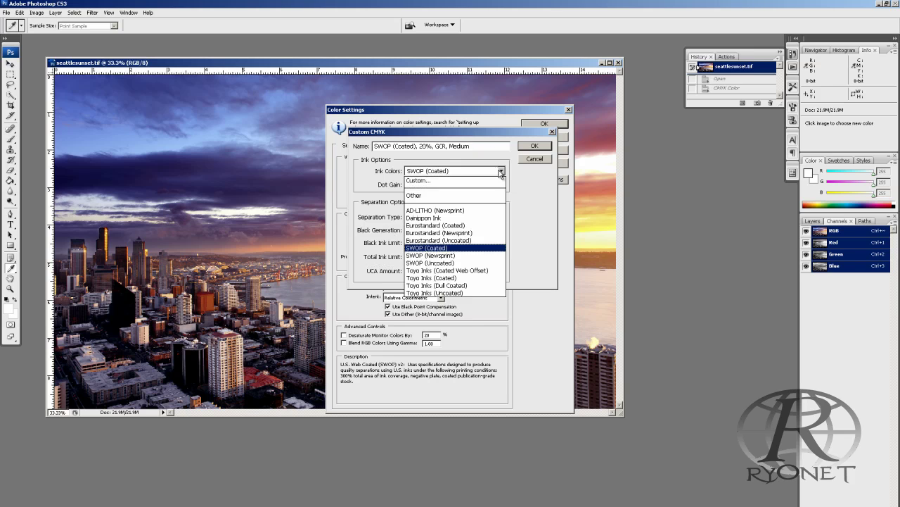
left_click(447, 181)
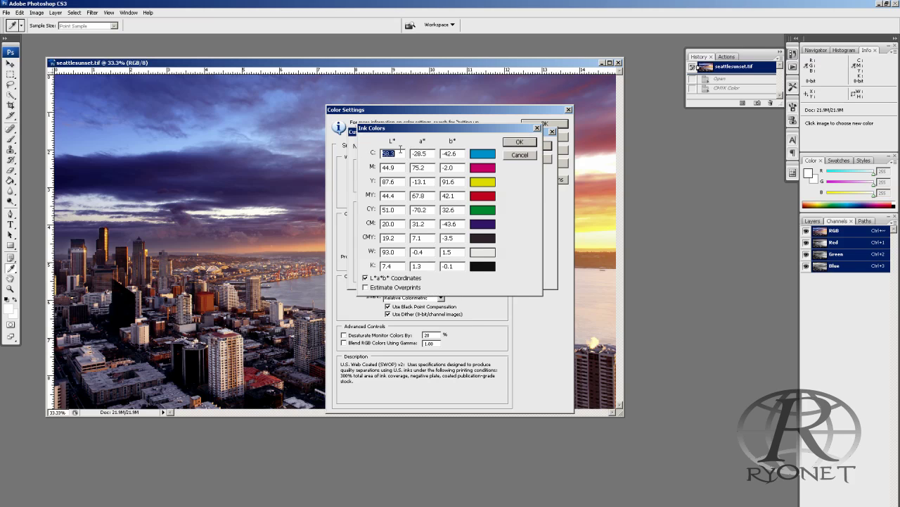
left_click(365, 278)
key("alt+Tab")
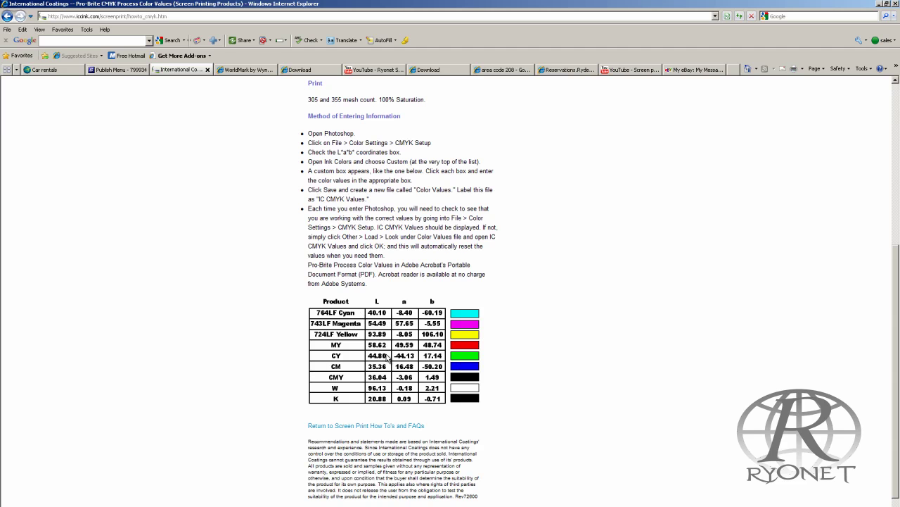
key("alt+Tab")
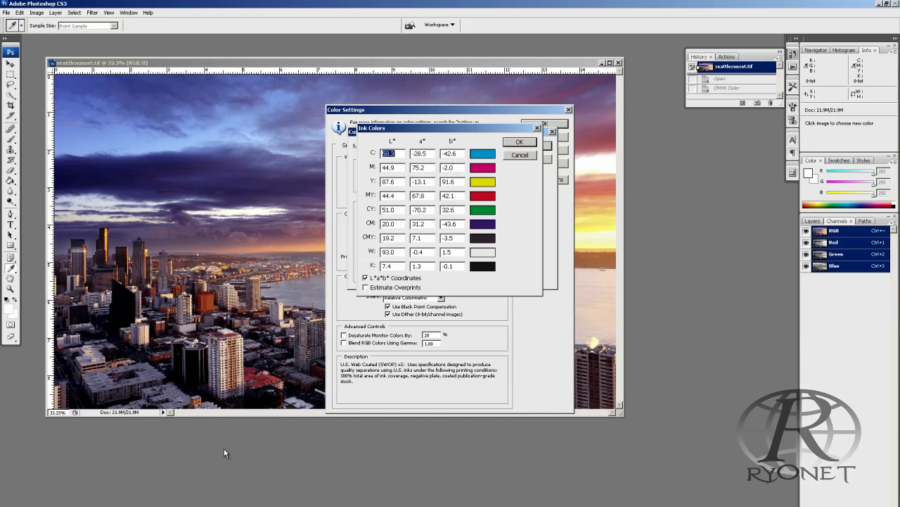
key("alt+Tab")
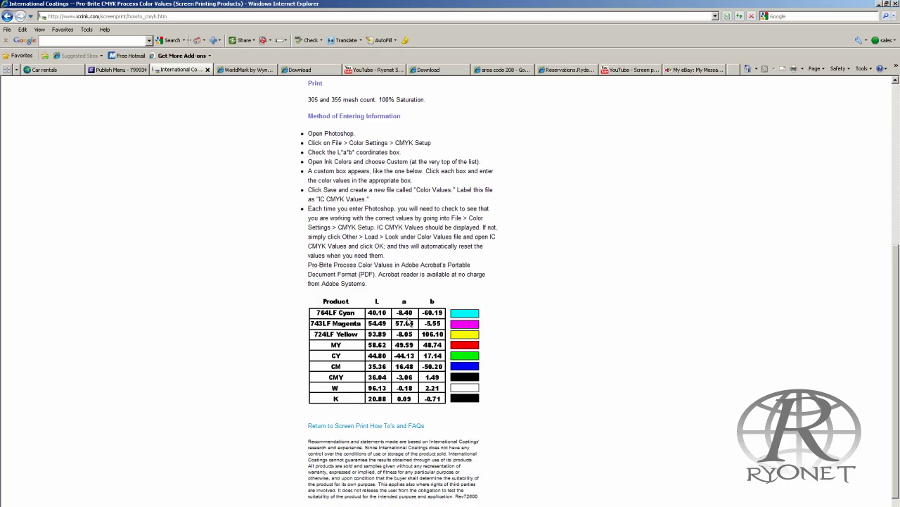
- Back in Photoshop, cancel both the Ink Colors and Custom CMYK dialogs
key("alt+Tab")
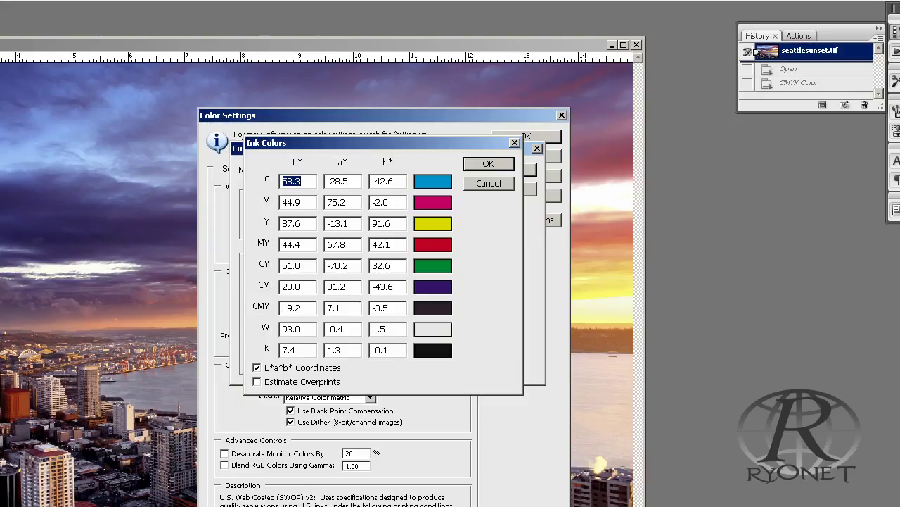
left_click(501, 185)
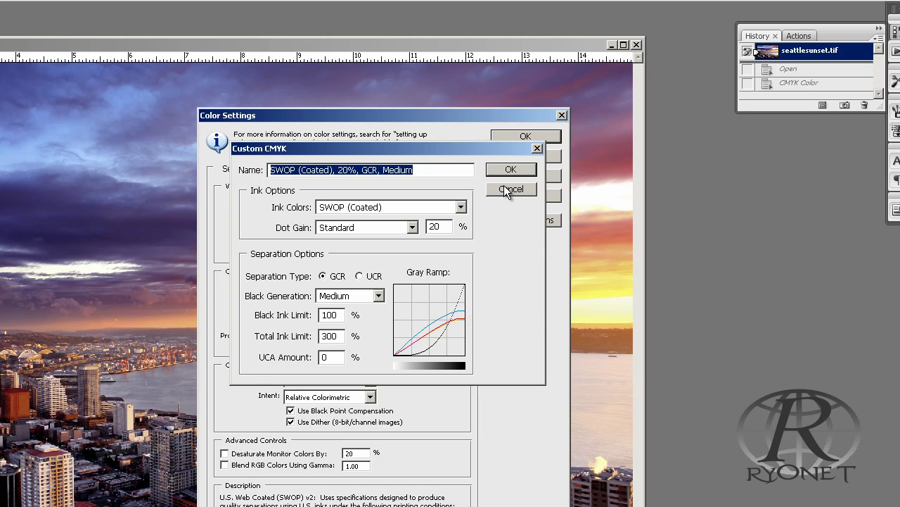
left_click(507, 190)
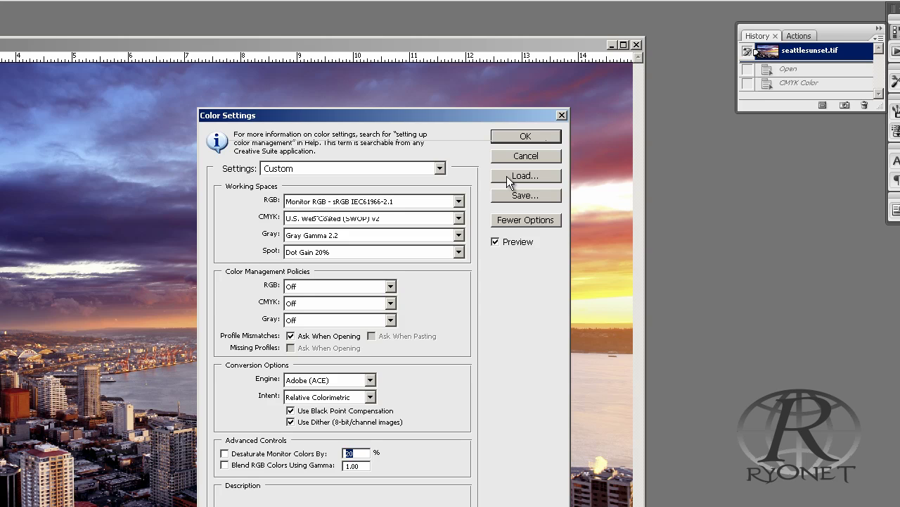
- Browse saved settings files RyonetICProBrite305.csf and RyansStandardCMYK.csf, then cancel the Load dialog
left_click(510, 182)
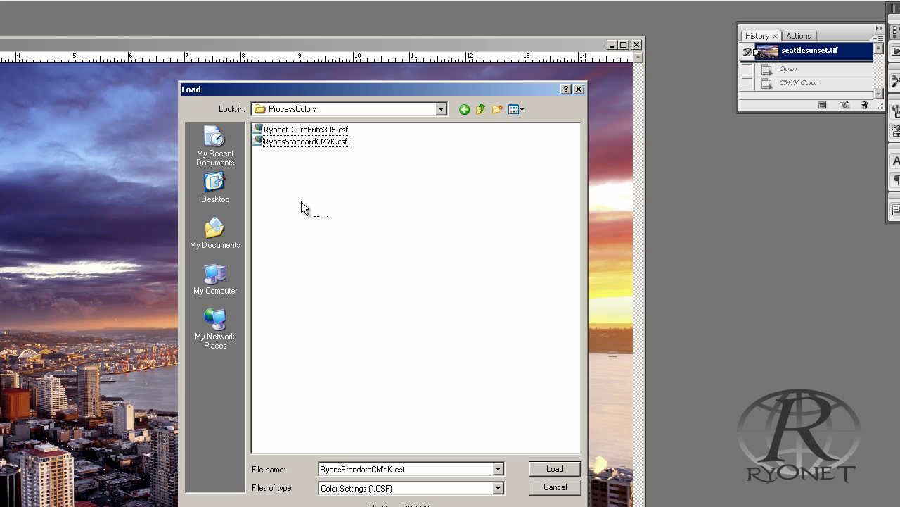
left_click(295, 130)
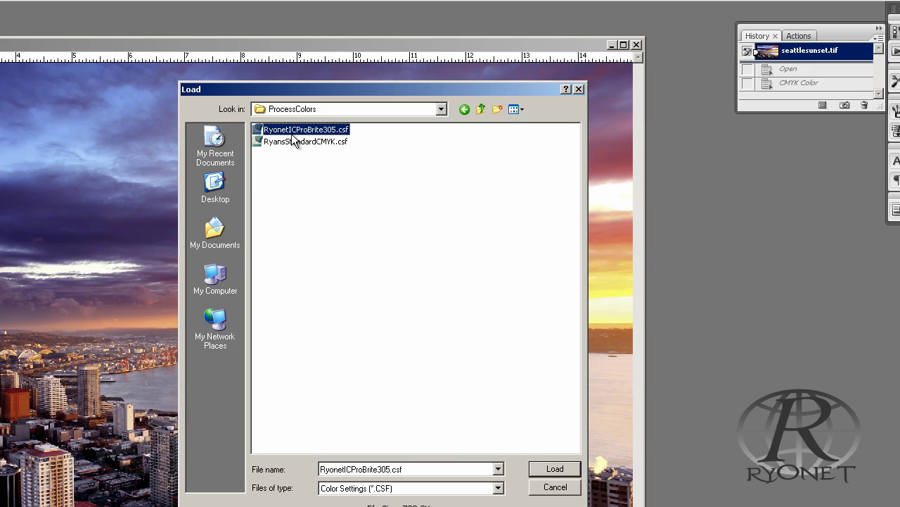
left_click(287, 141)
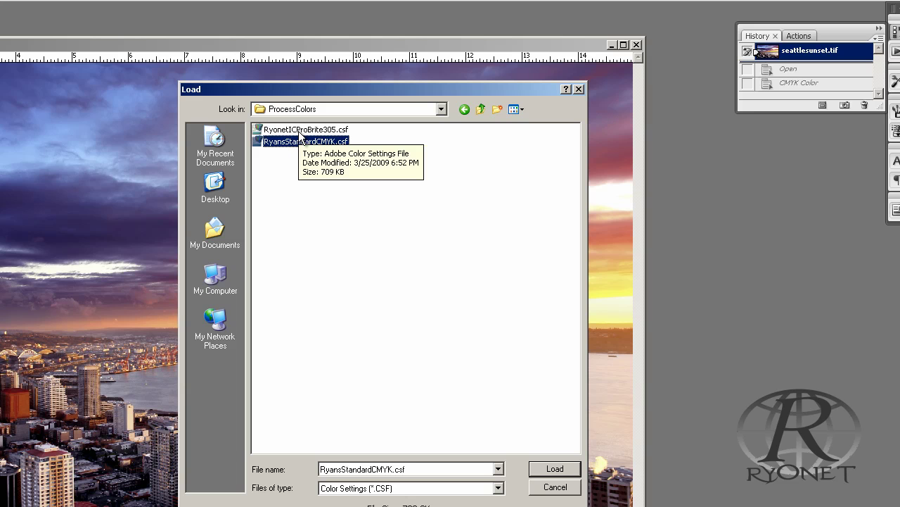
left_click(301, 131)
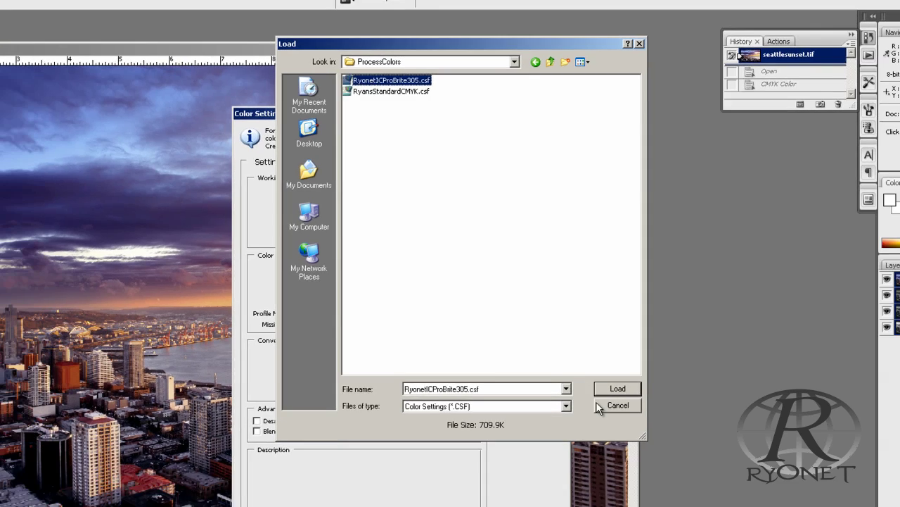
left_click(613, 405)
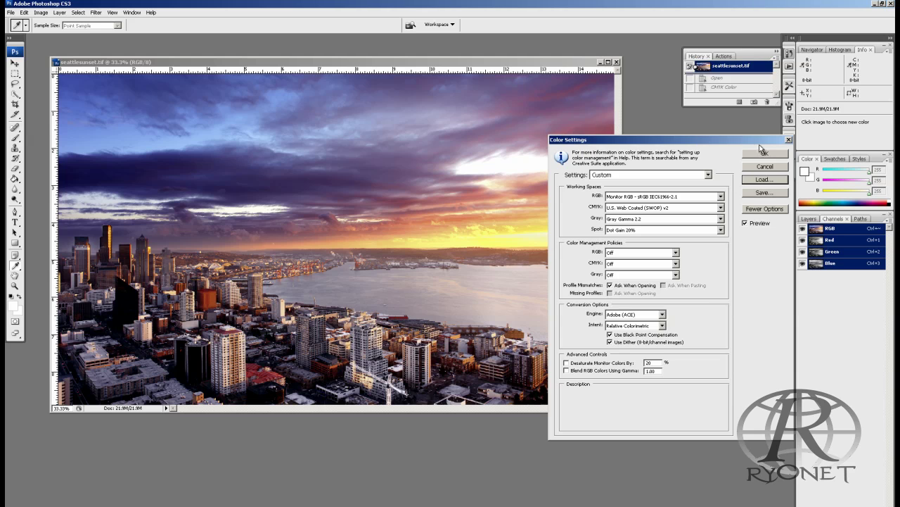
- Reopen Load, open the ProcessColors folder and select RyonetICProBrite305.csf
left_click(774, 181)
double_click(581, 81)
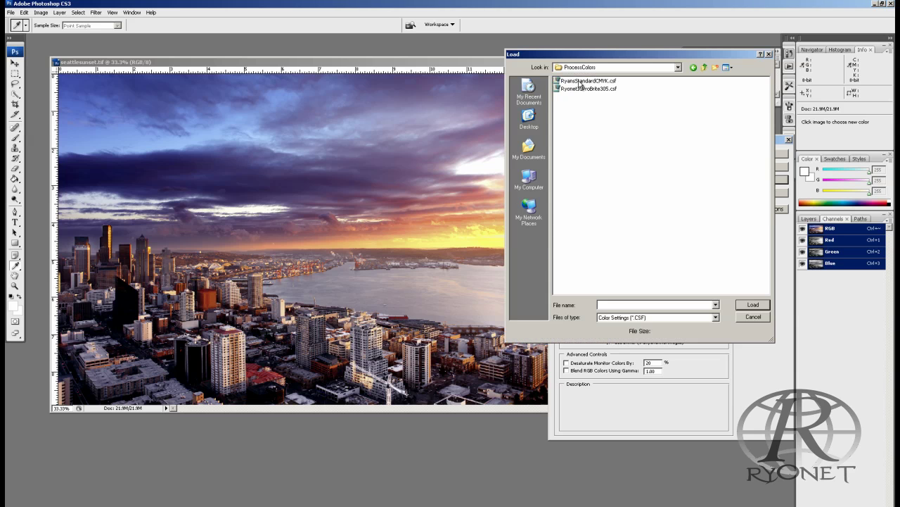
left_click(584, 89)
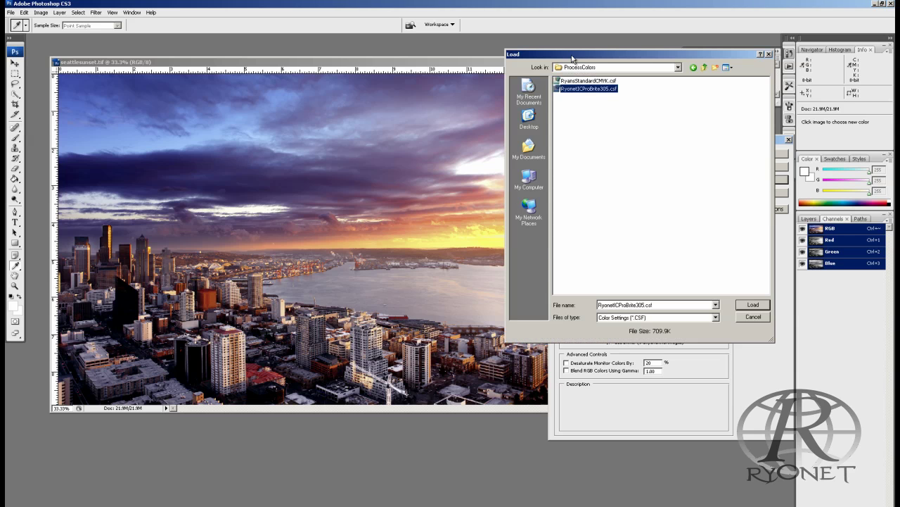
left_click_drag(567, 57, 623, 45)
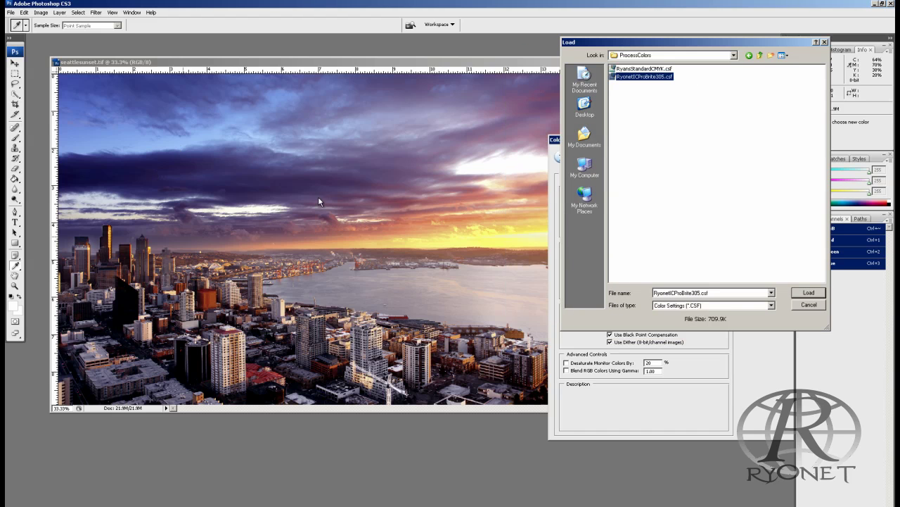
- Load RyonetICProBrite305.csf, review its Apple RGB and Ryonet IC ProBrite CMYK spaces, and apply it
double_click(628, 78)
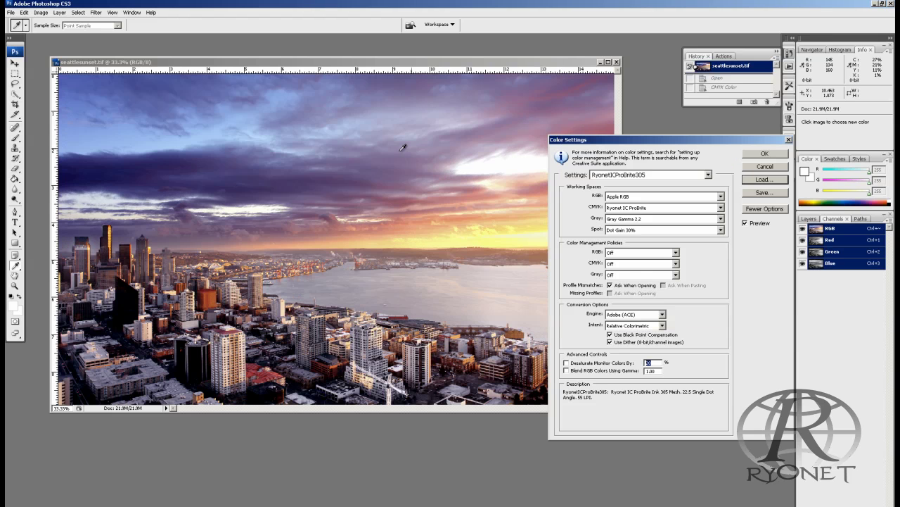
left_click_drag(603, 141, 527, 166)
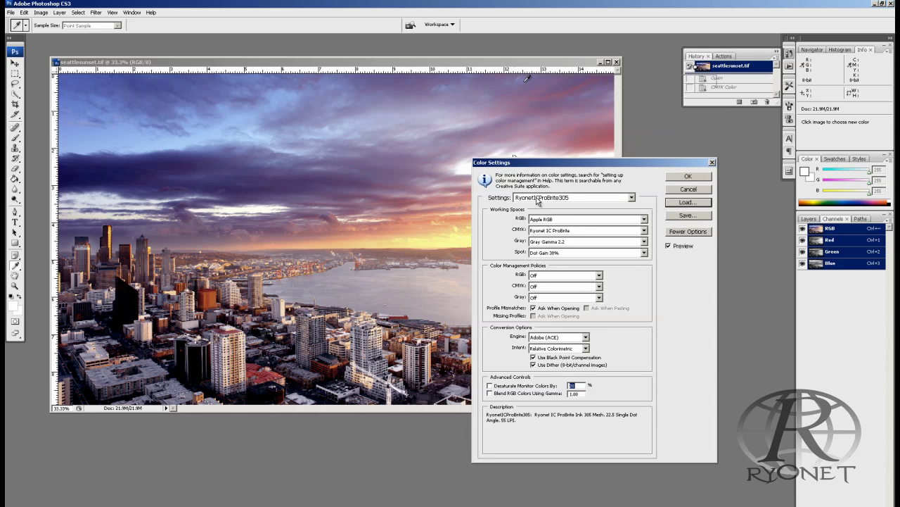
mouse_move(545, 232)
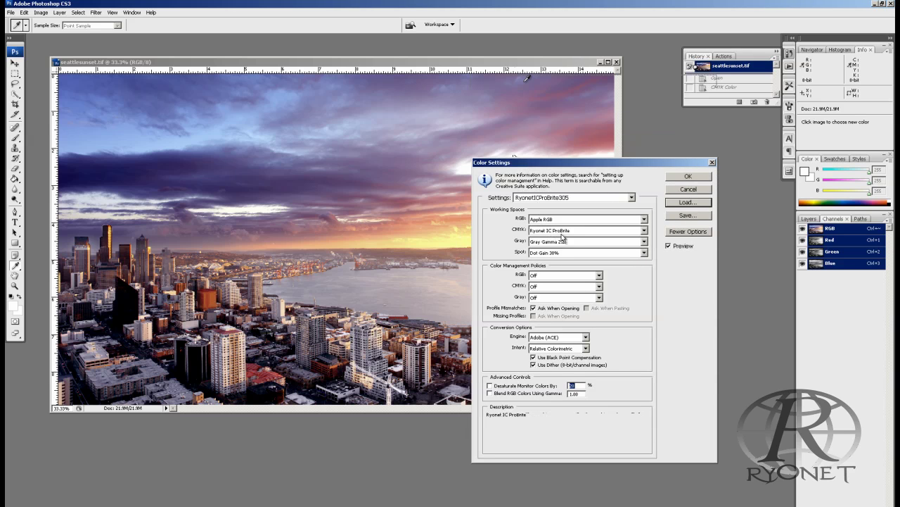
mouse_move(552, 211)
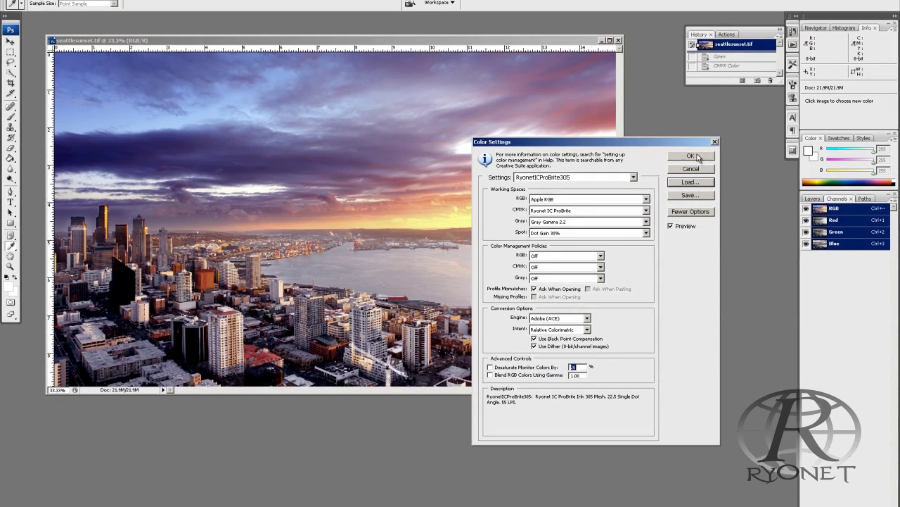
left_click(695, 176)
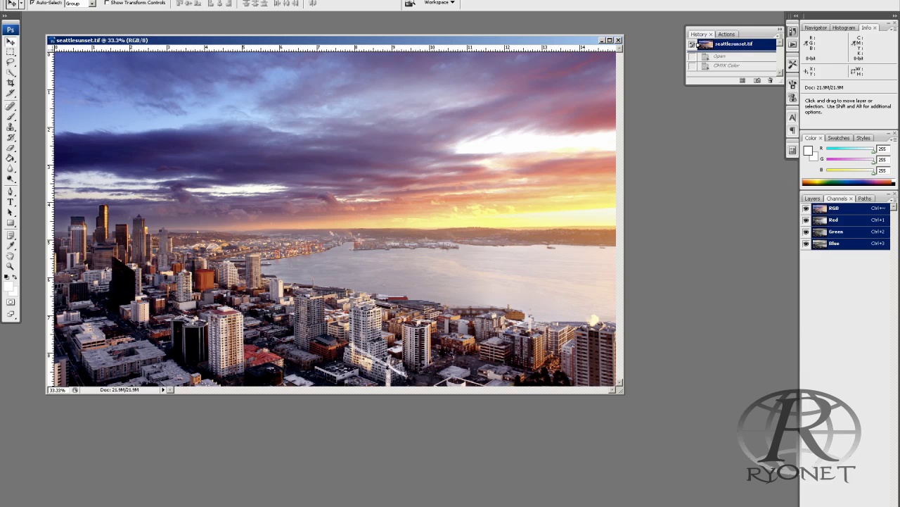
- Reopen Edit > Color Settings to confirm the RyonetICProBrite305 preset, then close it unchanged
left_click(28, 1)
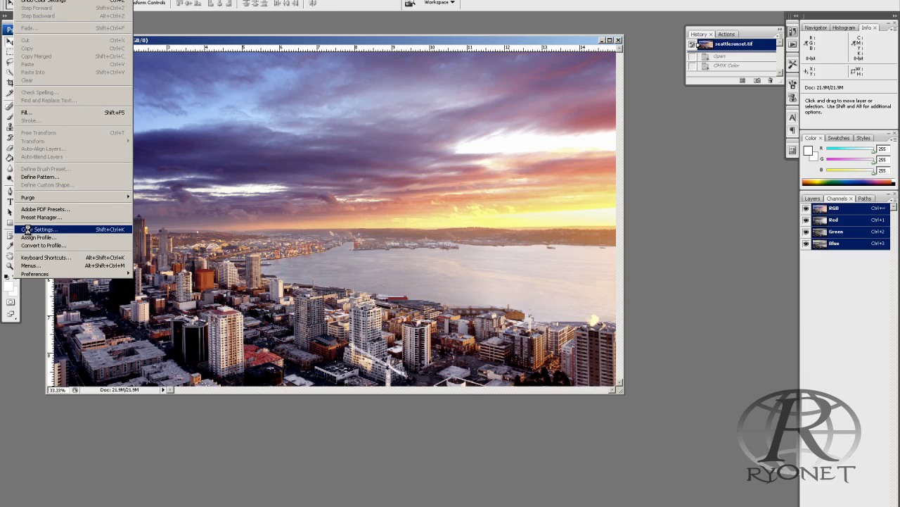
left_click(32, 231)
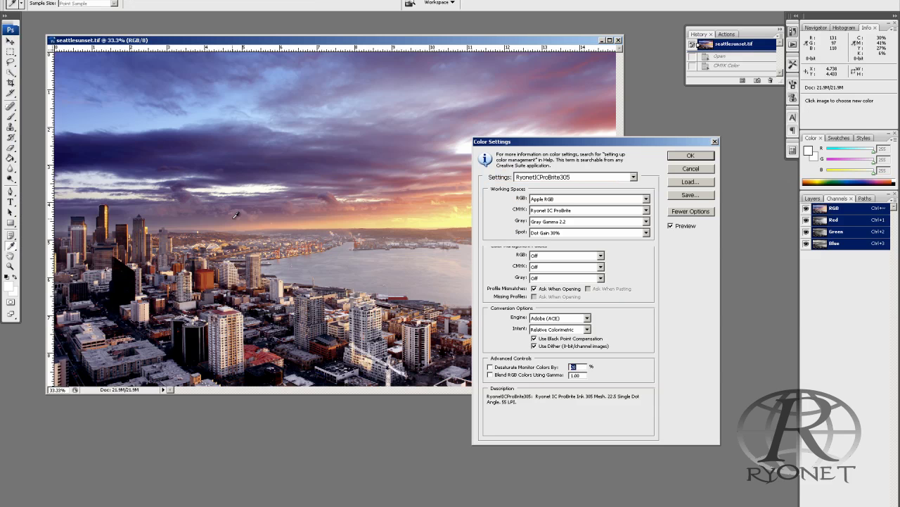
left_click(690, 155)
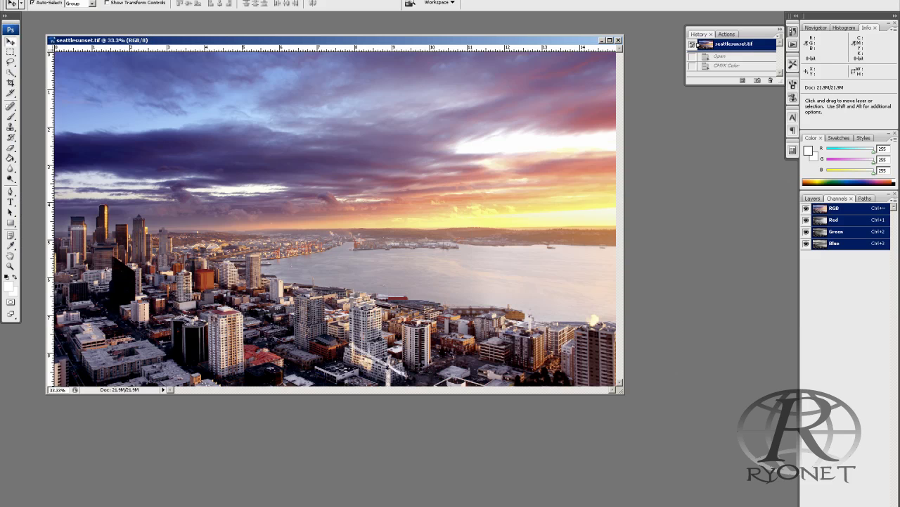
- Convert the sunset photo to CMYK Color mode
left_click(38, 0)
mouse_move(45, 16)
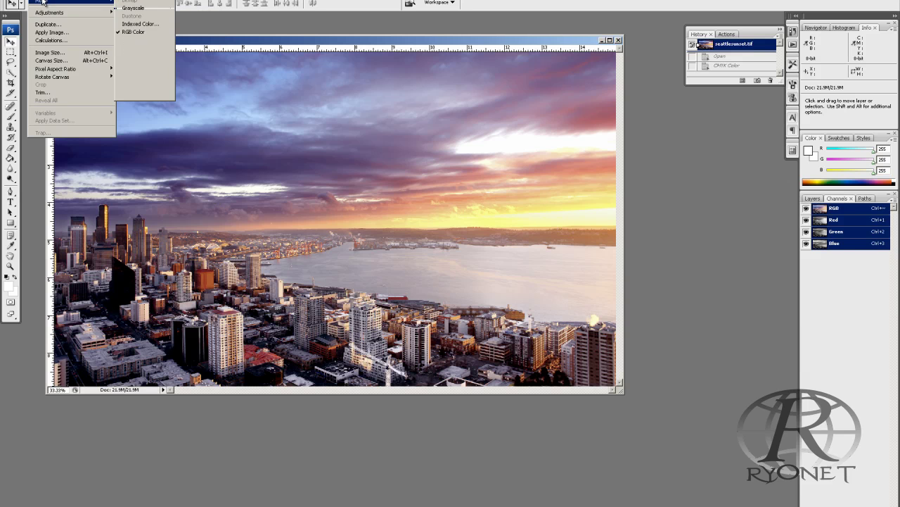
left_click(139, 40)
- View the Cyan, Black, Yellow and Magenta channels one by one, finishing on Magenta
left_click(835, 219)
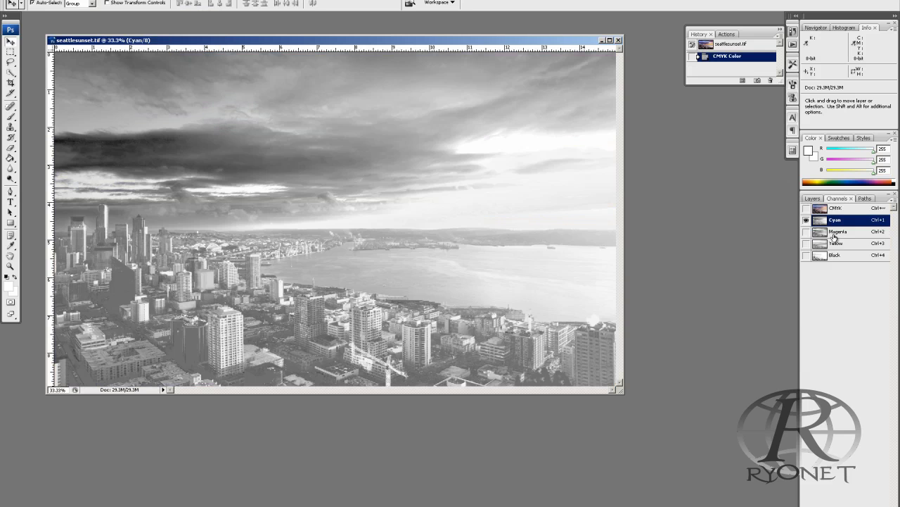
left_click(835, 231)
left_click(834, 243)
left_click(832, 256)
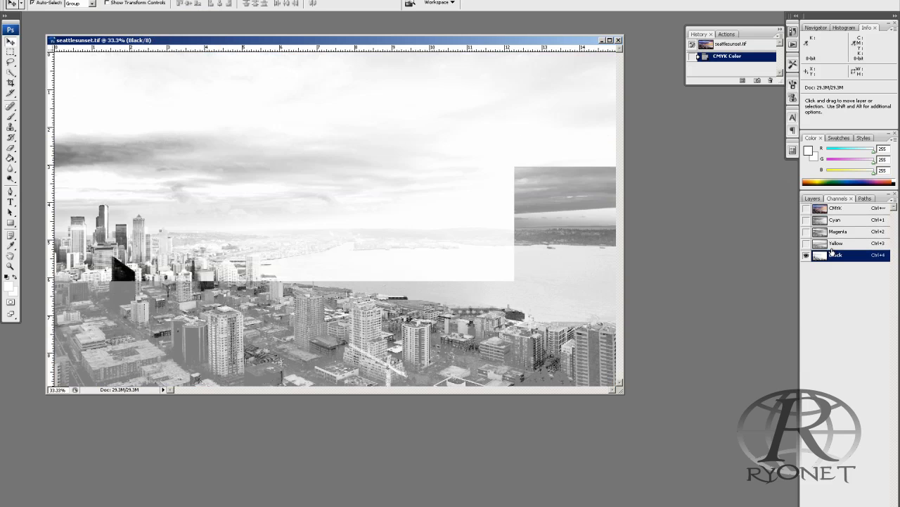
left_click(833, 243)
left_click(834, 232)
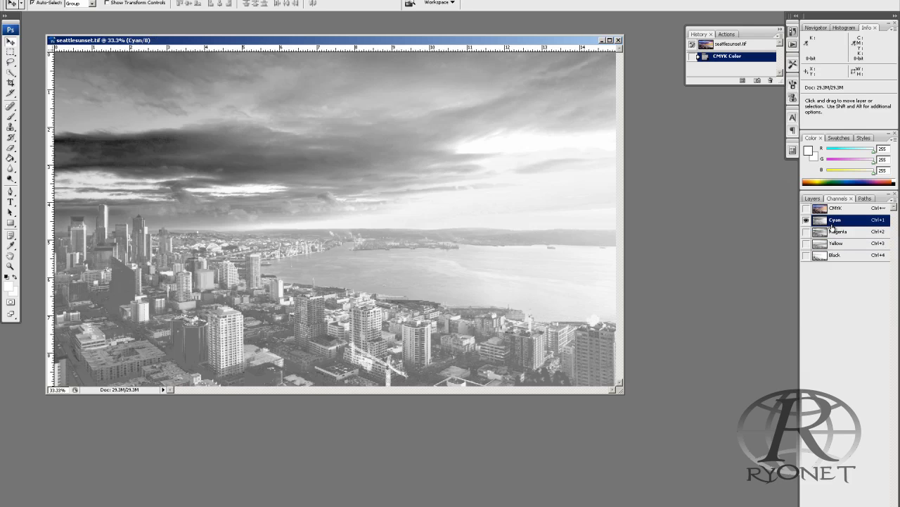
left_click(833, 243)
left_click(834, 231)
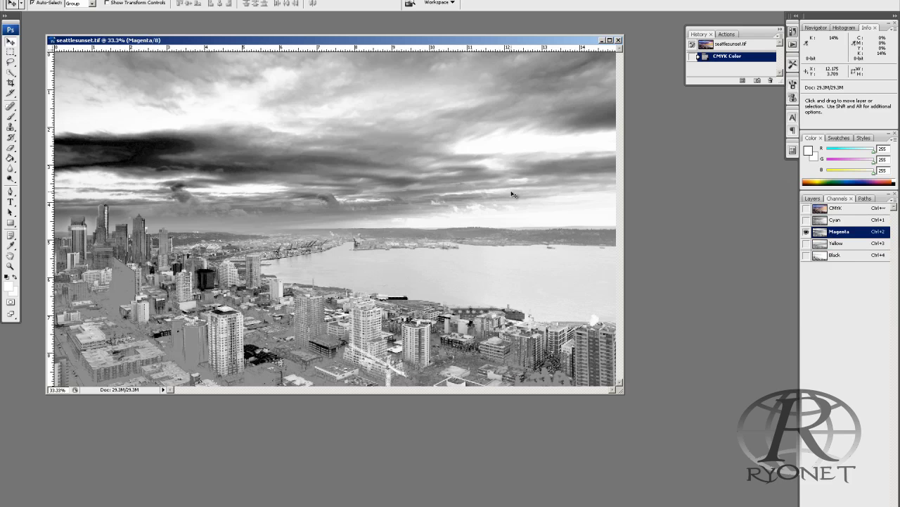
- Display the full-colour CMYK composite with only the Magenta channel targeted for editing
left_click(841, 208)
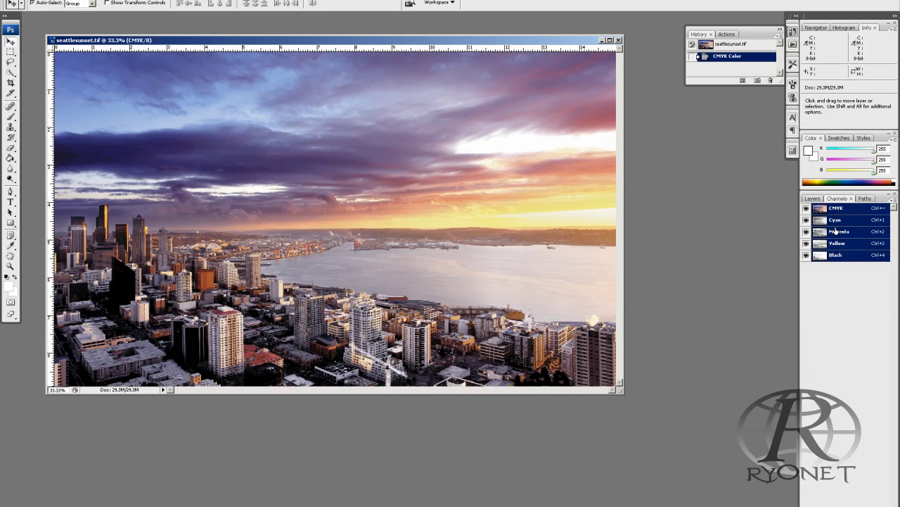
left_click(837, 231)
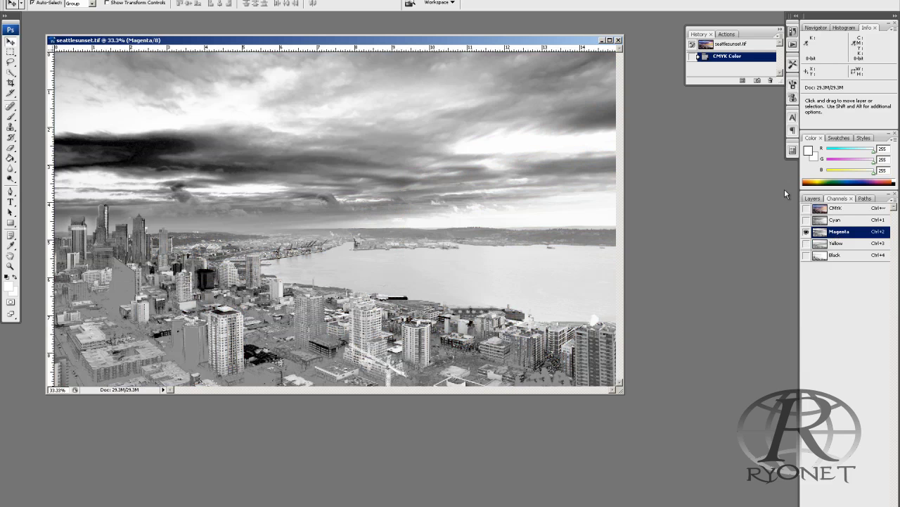
left_click(806, 208)
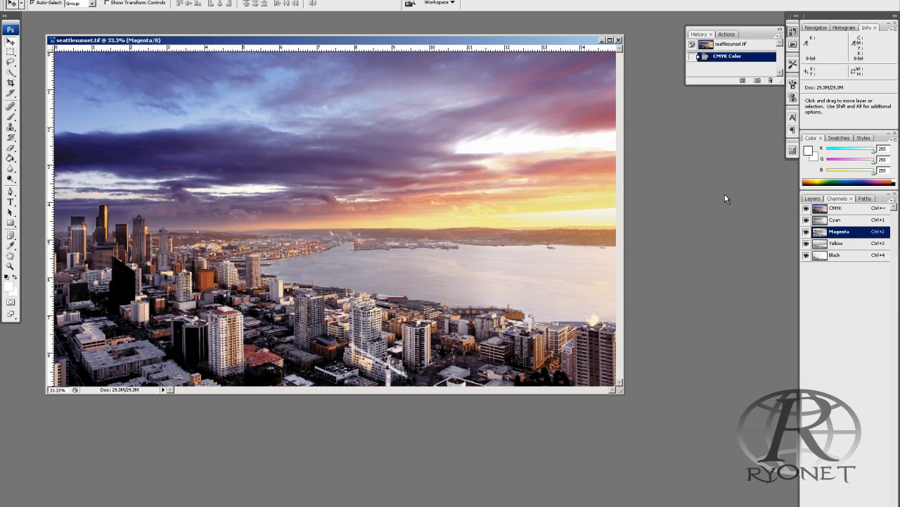
left_click(39, 1)
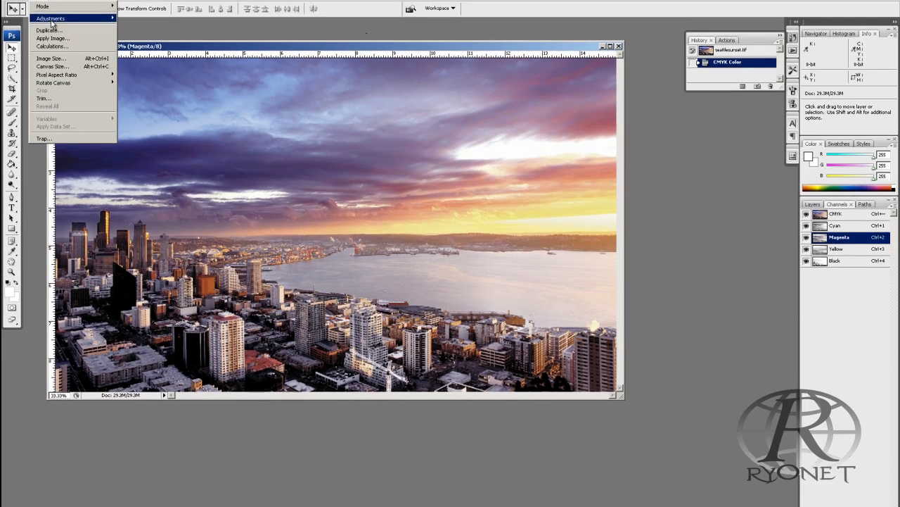
mouse_move(51, 21)
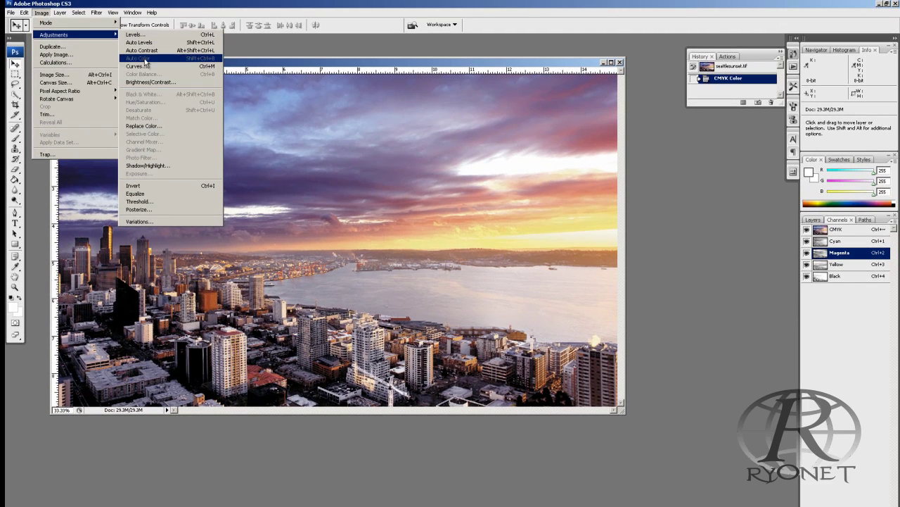
left_click(143, 67)
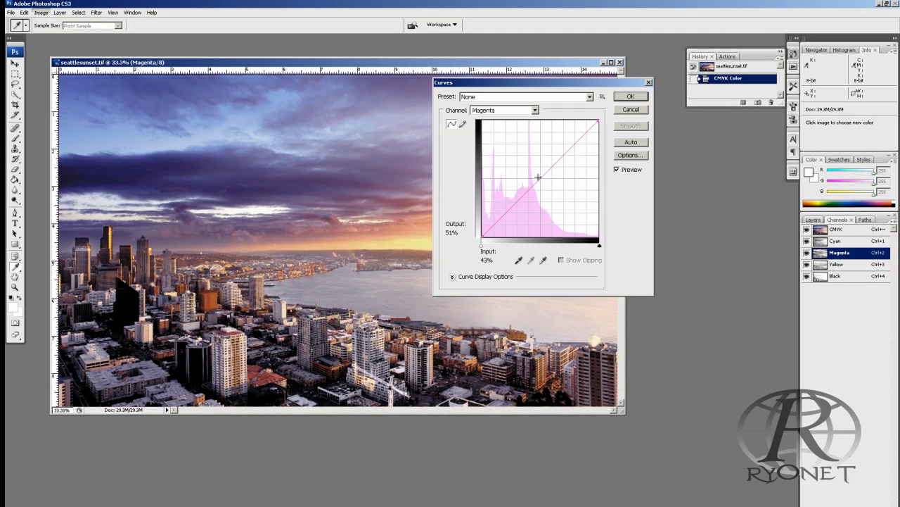
left_click_drag(546, 173, 580, 159)
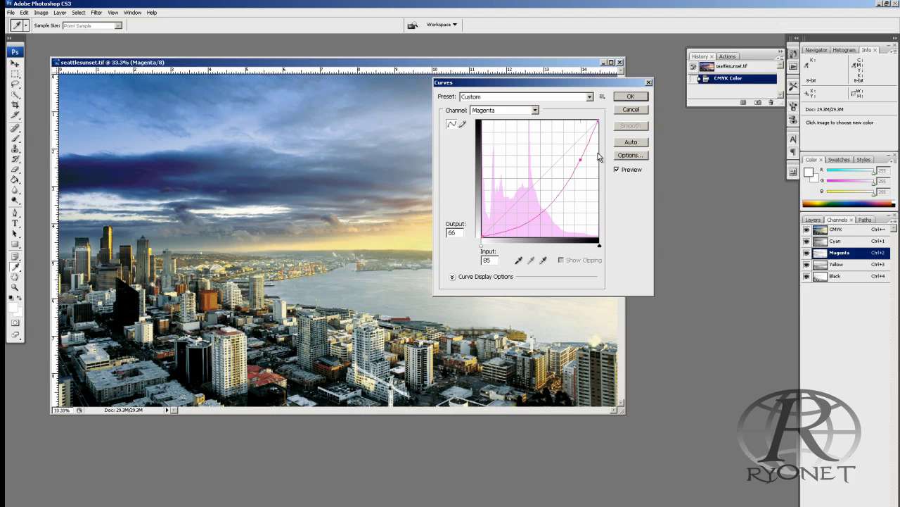
left_click(633, 111)
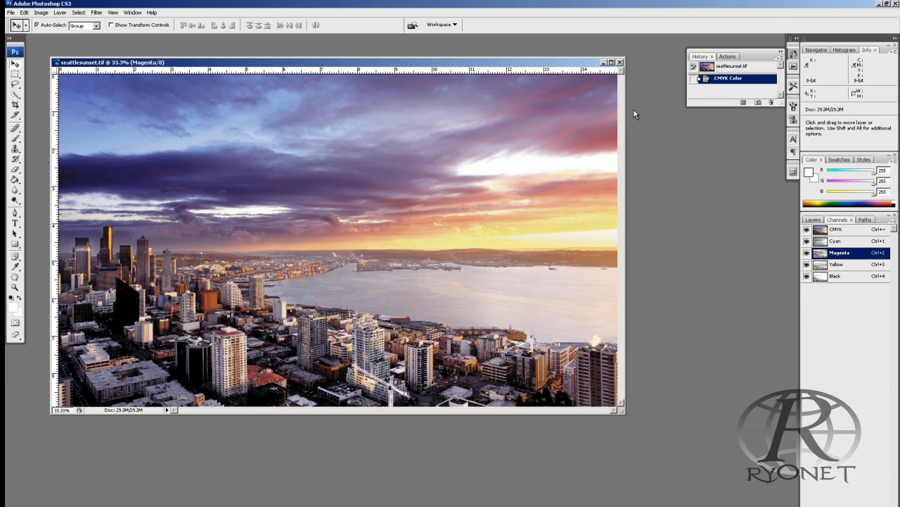
key("i")
key("ctrl+shift+k")
left_click(688, 204)
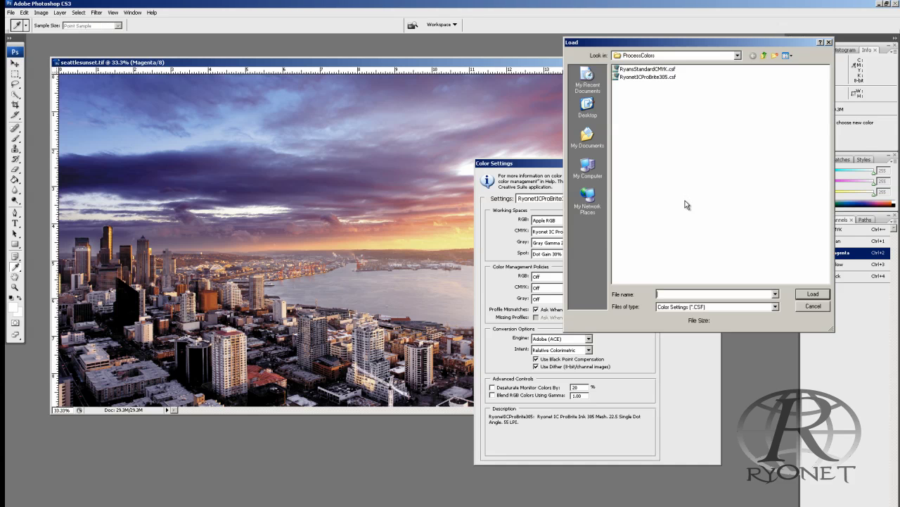